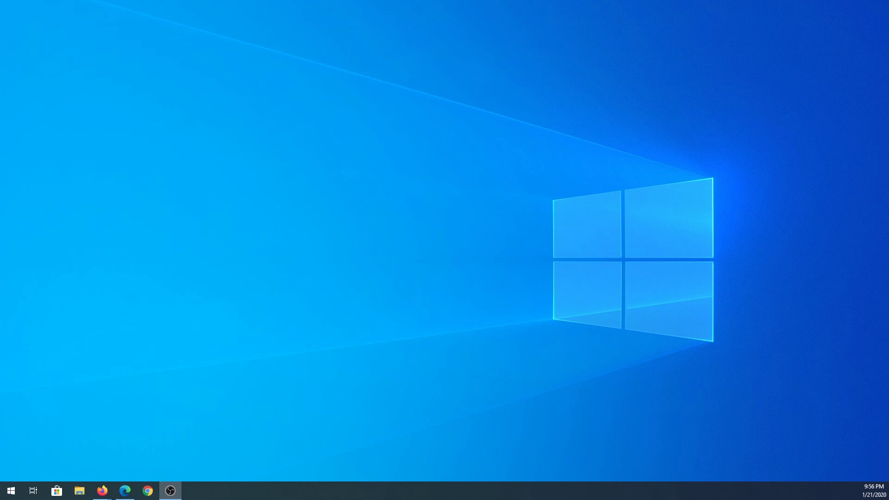
Switch to Microsoft Edge and open the Epic Games' Fortnite download page from the search results in a separate tab
{"action": "left_click", "coordinate": [124, 491]}
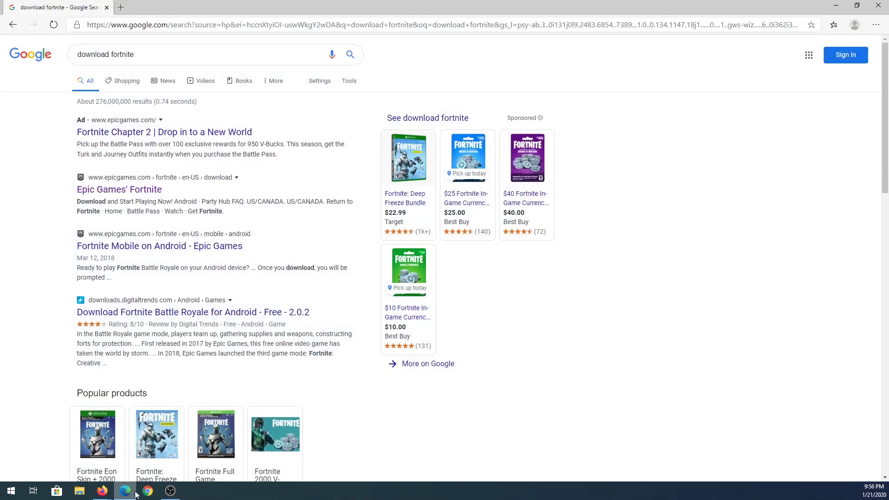
{"action": "middle_click", "coordinate": [127, 192]}
{"action": "left_click", "coordinate": [142, 7]}
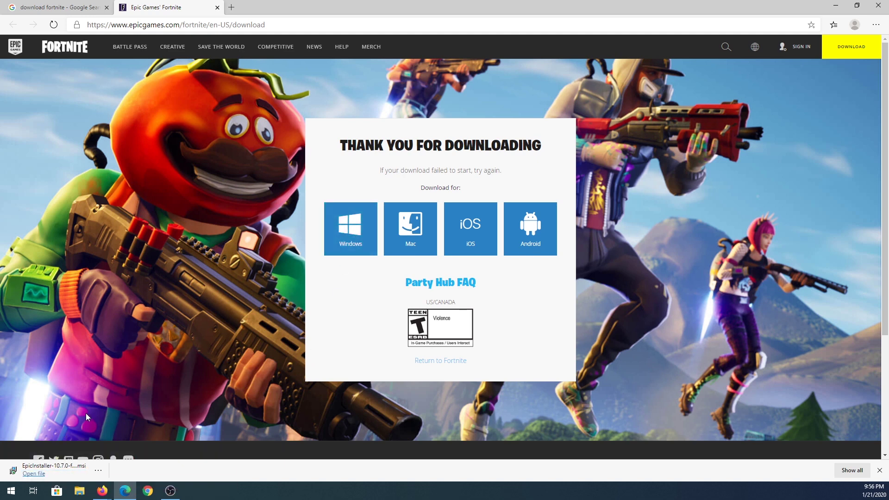
Run the downloaded EpicInstaller, install the Epic Games Launcher in its default folder, and add the required .NET Framework 3.5 feature
{"action": "left_click", "coordinate": [39, 474]}
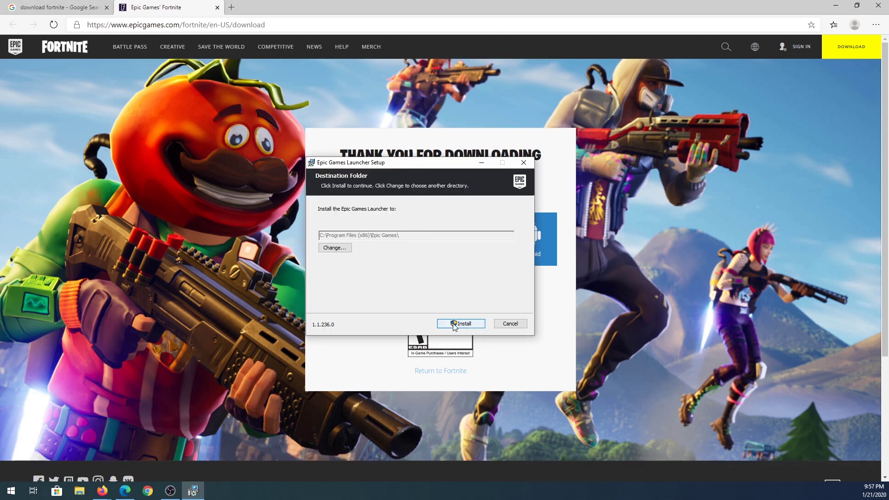
{"action": "left_click", "coordinate": [461, 323]}
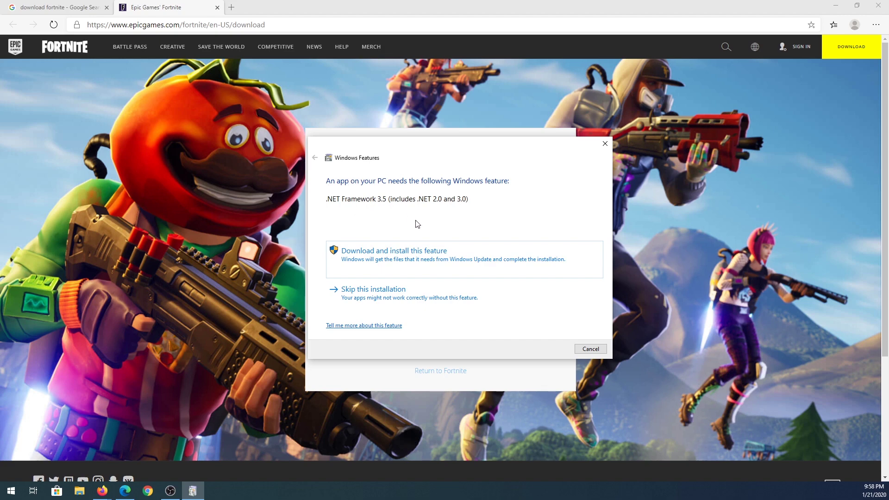
{"action": "left_click", "coordinate": [422, 262]}
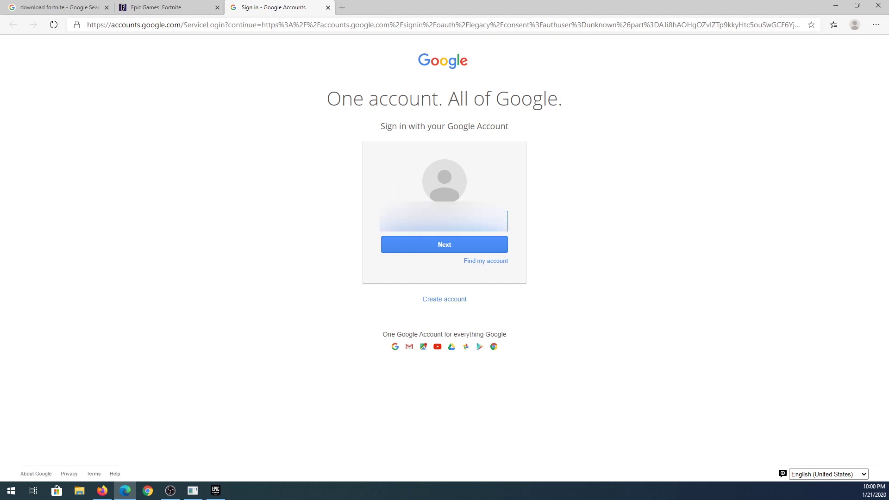
Sign in to Epic Games with the Google account's e-mail and password, then close the sign-in page and return to the launcher
{"action": "key", "text": "Return"}
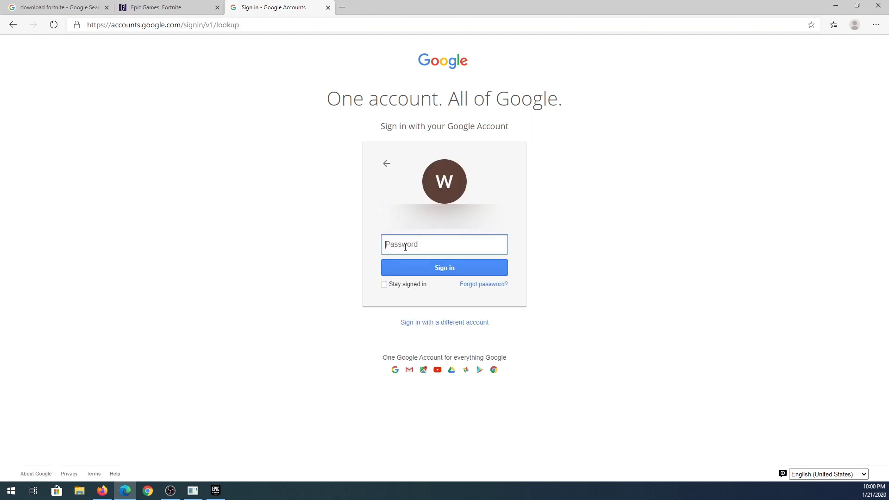
{"action": "type", "text": "••••••••••"}
{"action": "left_click", "coordinate": [413, 271]}
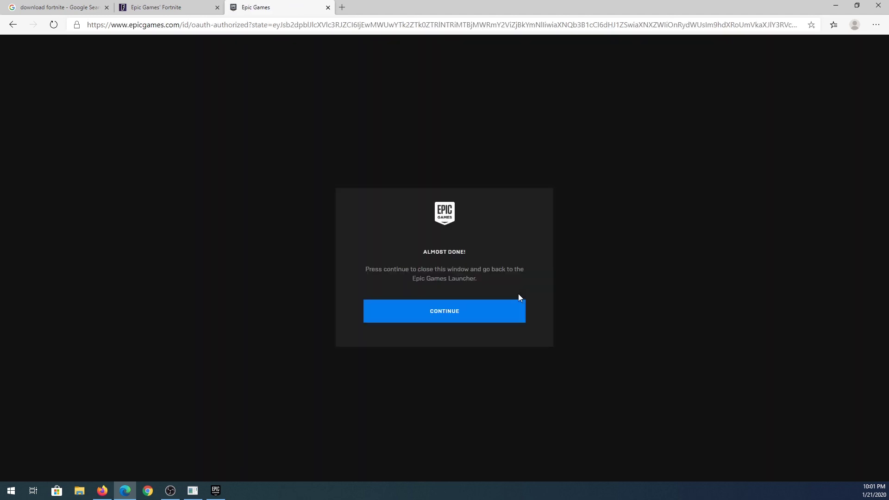
{"action": "left_click", "coordinate": [449, 313]}
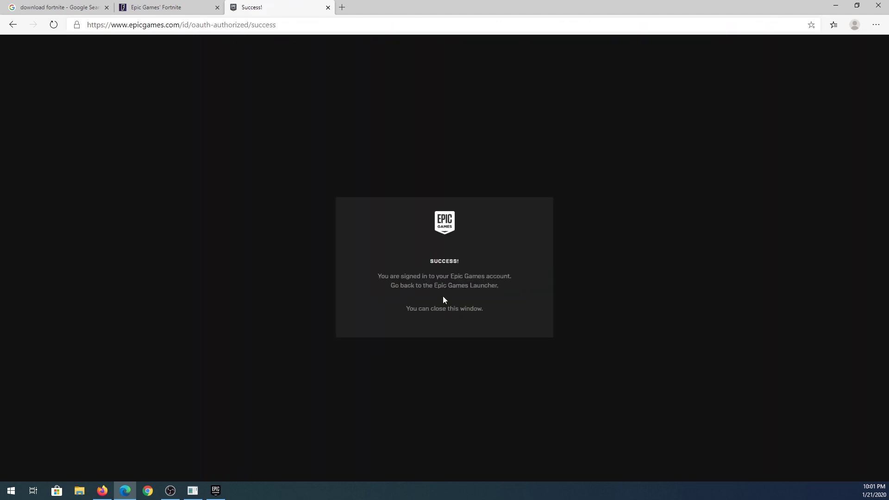
{"action": "left_click", "coordinate": [327, 8]}
{"action": "left_click", "coordinate": [841, 9]}
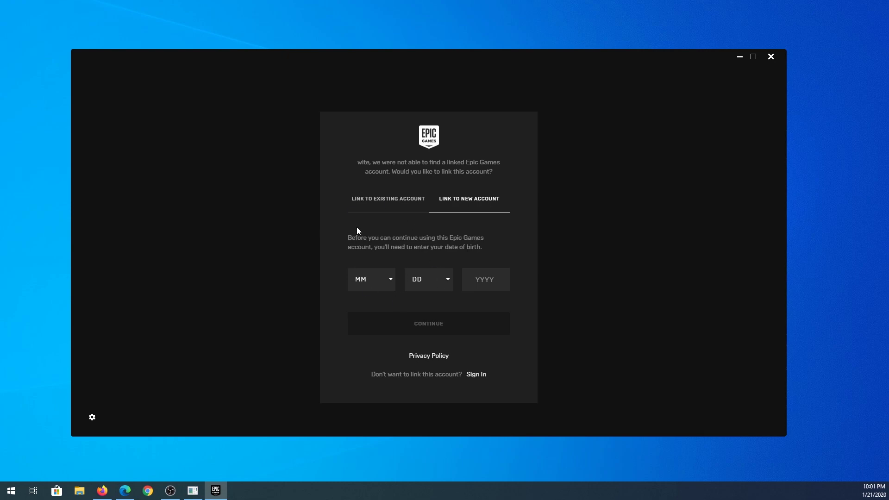
Create a new linked Epic Games account by entering the date of birth and account details and agreeing to the terms of service
{"action": "left_click", "coordinate": [389, 283]}
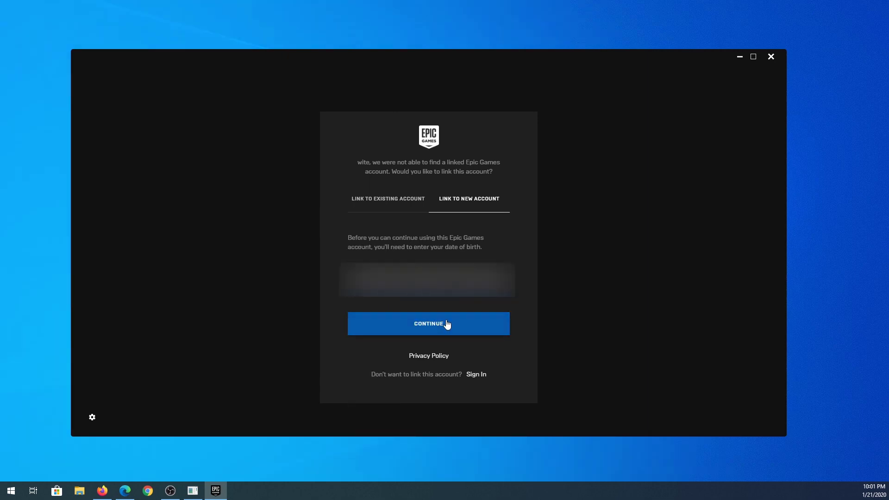
{"action": "left_click", "coordinate": [447, 324]}
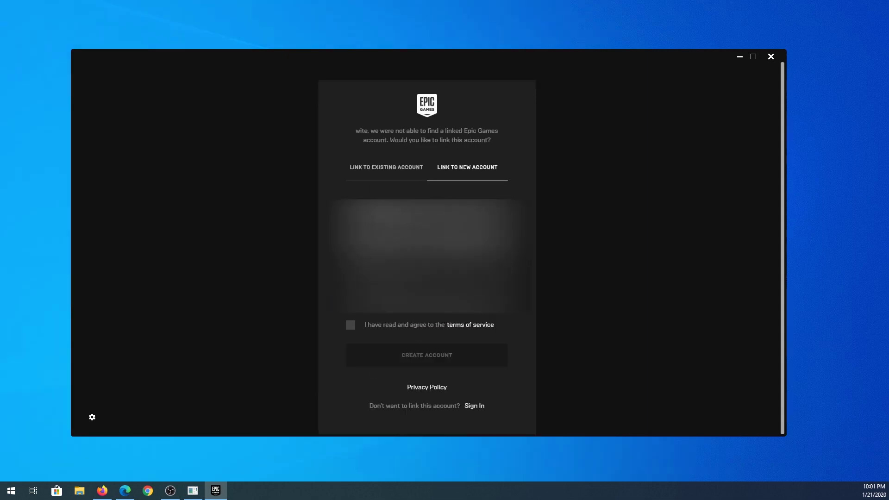
{"action": "left_click", "coordinate": [365, 327]}
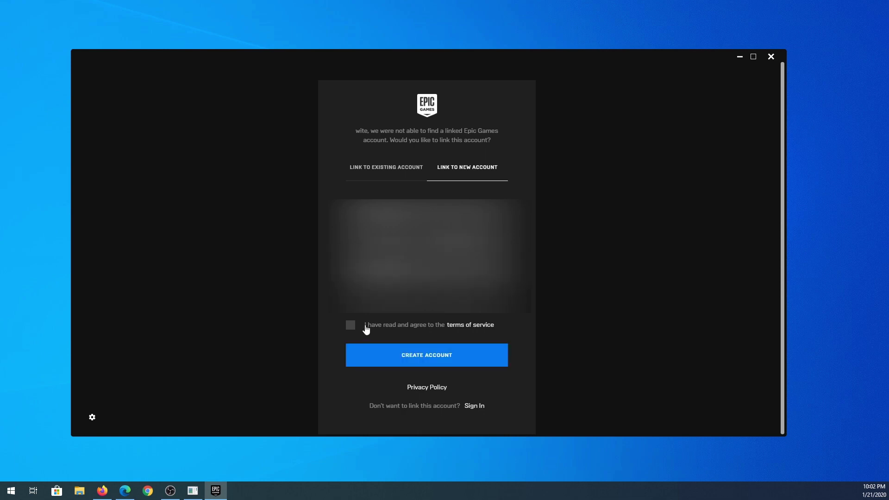
{"action": "left_click", "coordinate": [424, 356]}
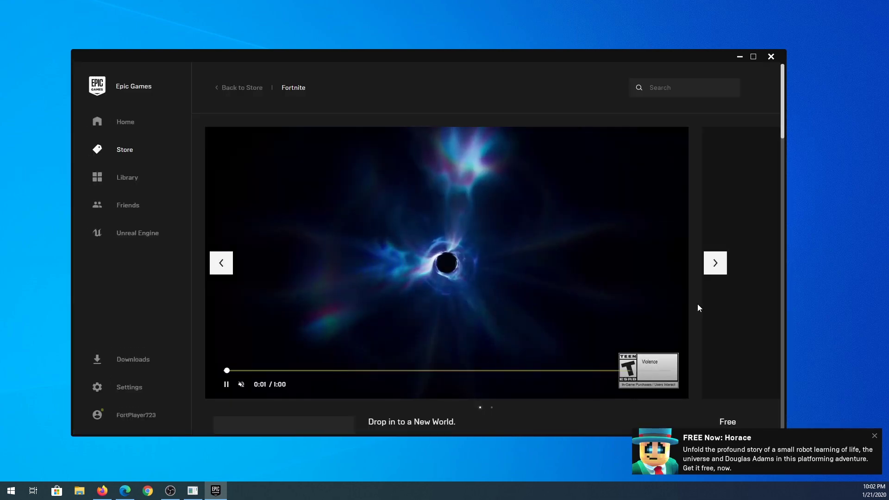
Get the free Fortnite game from its store page and place the order at checkout
{"action": "scroll", "coordinate": [716, 318], "scroll_direction": "down", "scroll_amount": 1}
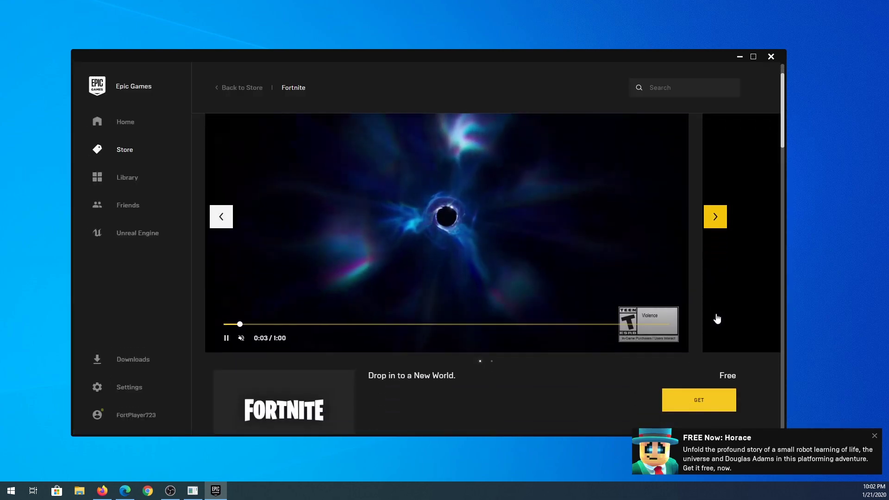
{"action": "scroll", "coordinate": [667, 396], "scroll_direction": "down", "scroll_amount": 1}
{"action": "scroll", "coordinate": [666, 396], "scroll_direction": "down", "scroll_amount": 1}
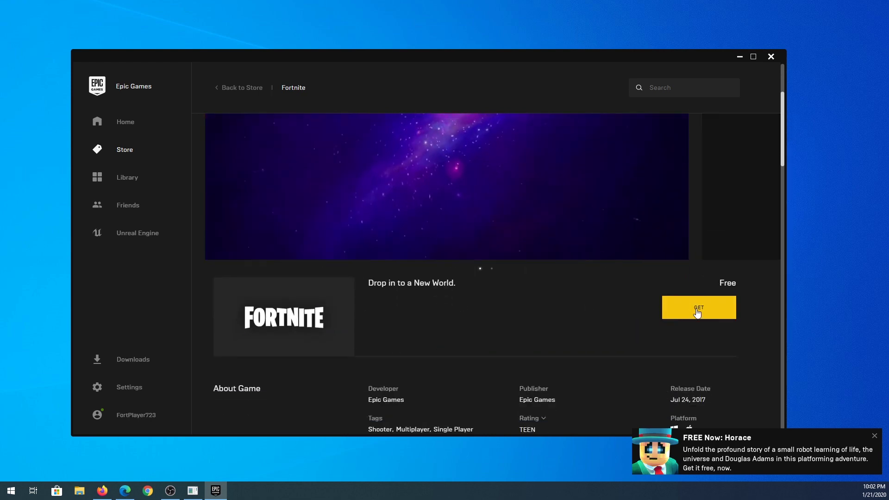
{"action": "left_click", "coordinate": [697, 311]}
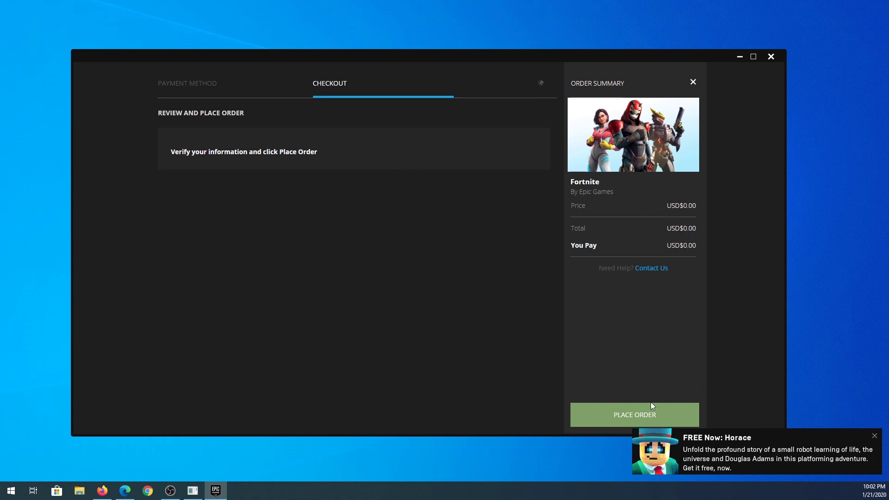
{"action": "left_click", "coordinate": [636, 416]}
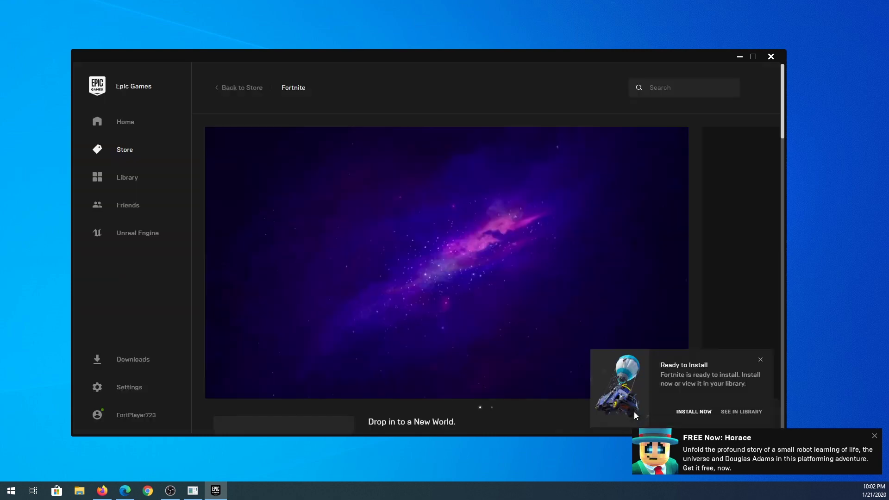
Accept the Fortnite End User License Agreement and install the game in C:\Program Files\Epic Games with Auto-Update and Create Shortcut, dismissing the Add a Friend window
{"action": "mouse_move", "coordinate": [631, 339]}
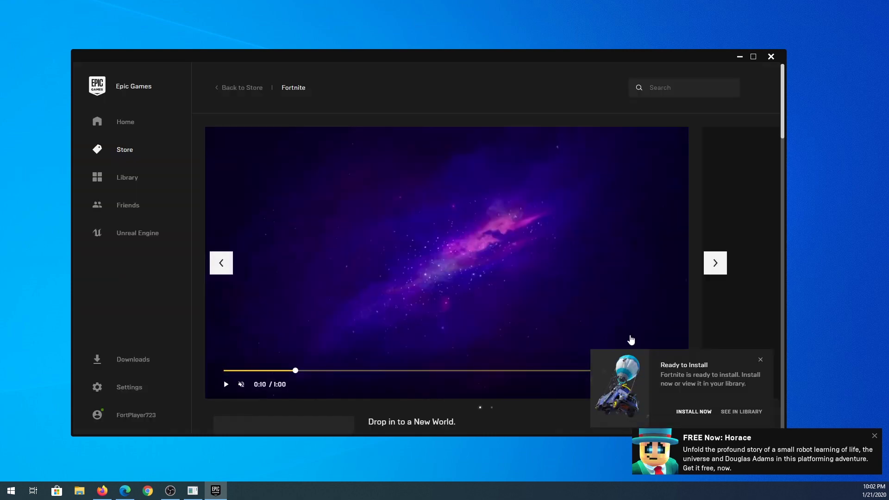
{"action": "left_click", "coordinate": [695, 412]}
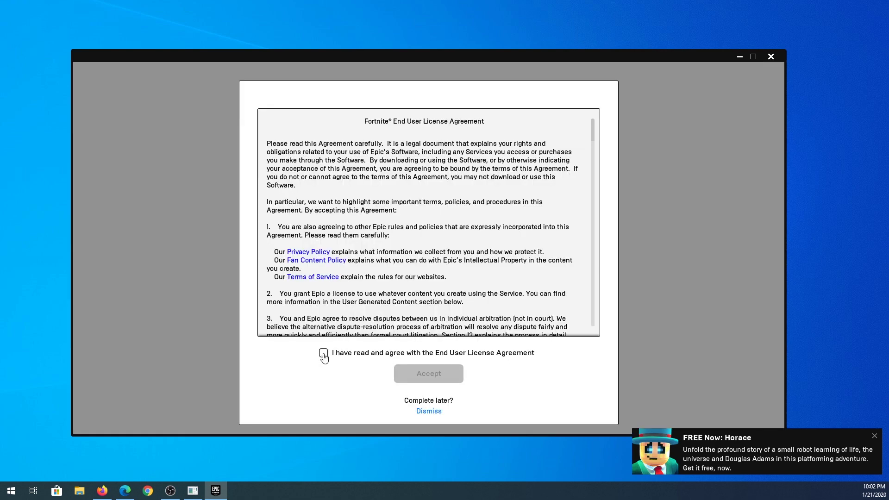
{"action": "left_click", "coordinate": [323, 354]}
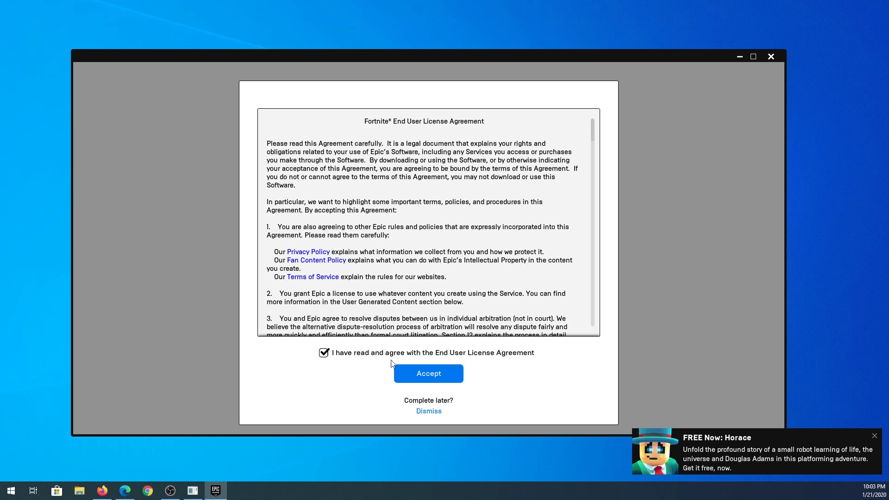
{"action": "left_click", "coordinate": [426, 372]}
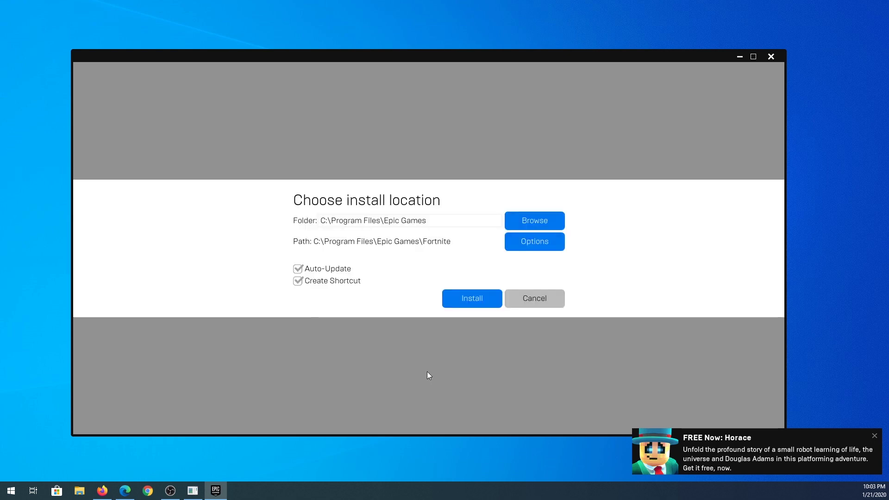
{"action": "left_click", "coordinate": [472, 298]}
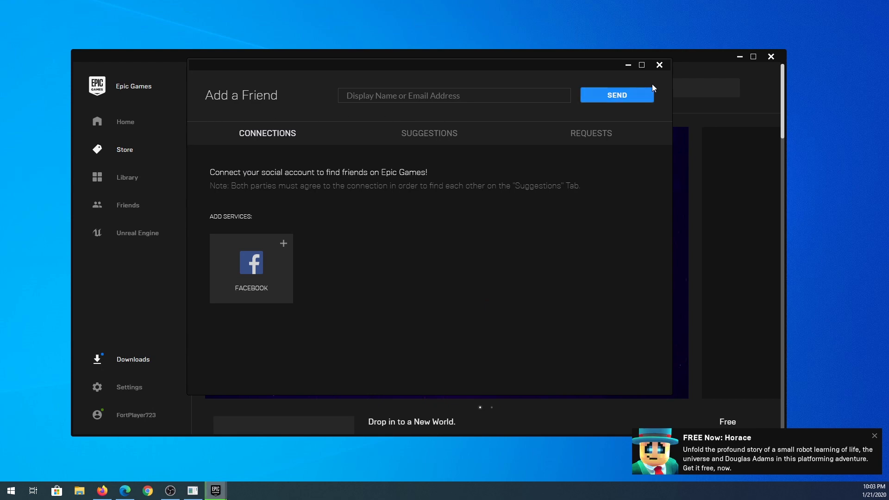
{"action": "left_click", "coordinate": [659, 65]}
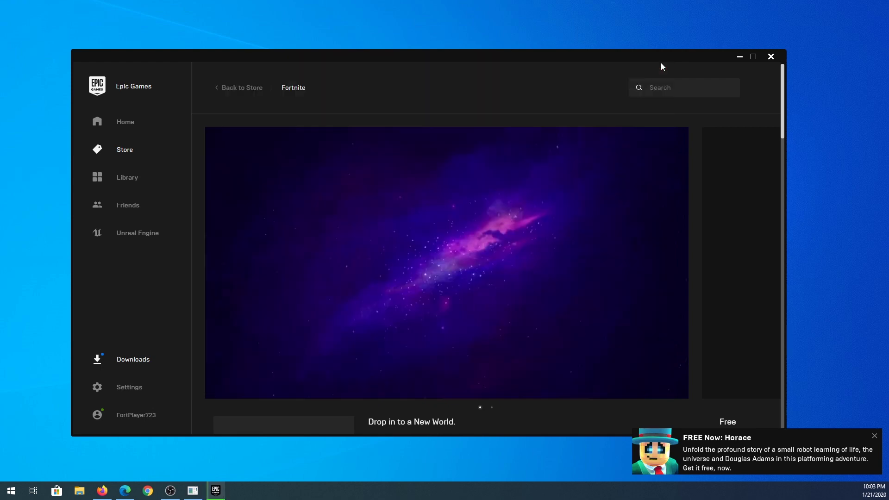
Launch Fortnite from the library and automatically apply the best settings for the system
{"action": "left_click", "coordinate": [127, 180]}
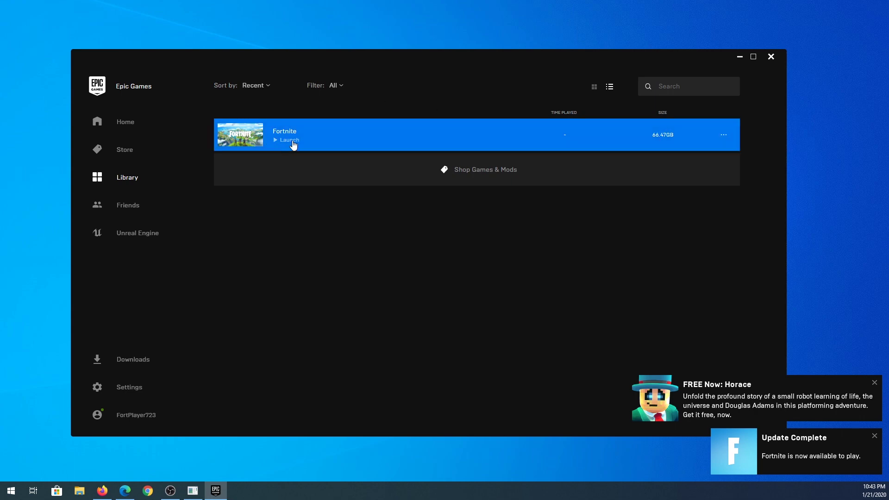
{"action": "left_click", "coordinate": [289, 139]}
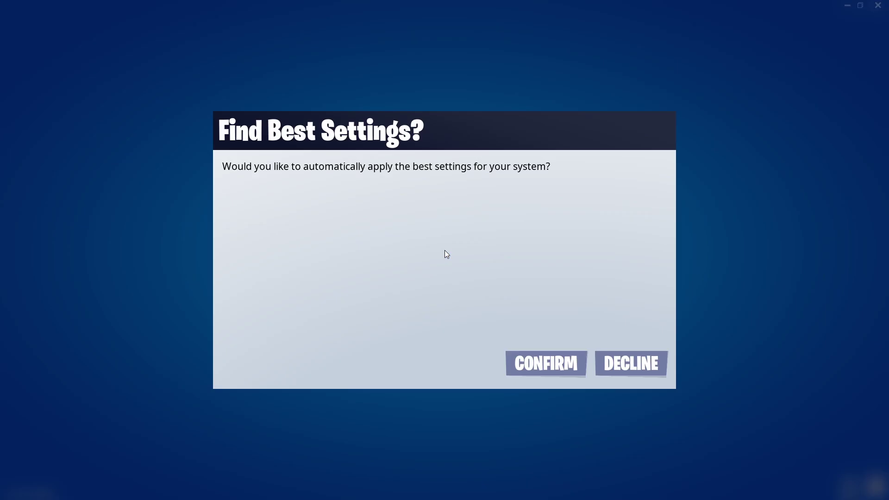
{"action": "left_click", "coordinate": [550, 368]}
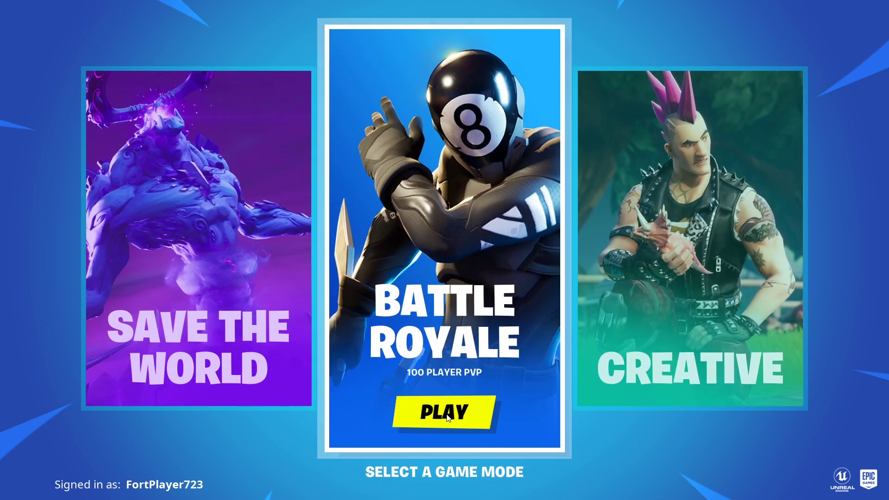
Enter the Battle Royale game mode and start matchmaking for a Squads match with Fill
{"action": "left_click", "coordinate": [446, 414]}
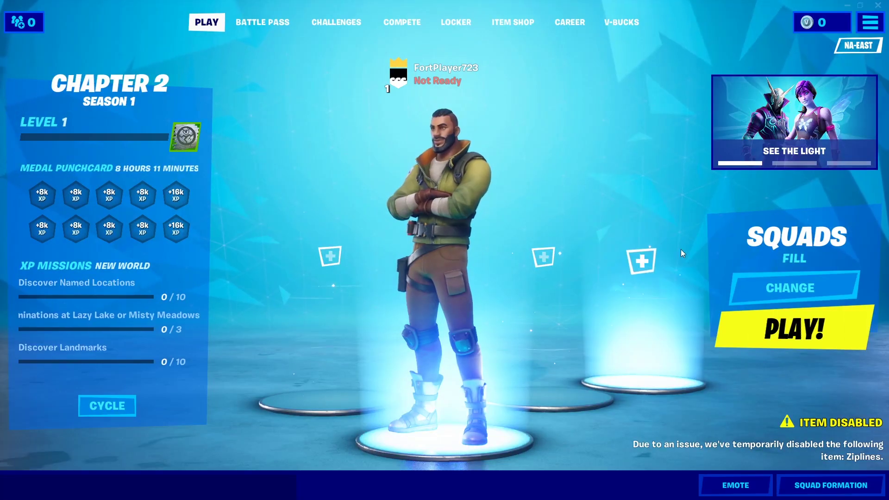
{"action": "left_click", "coordinate": [808, 336]}
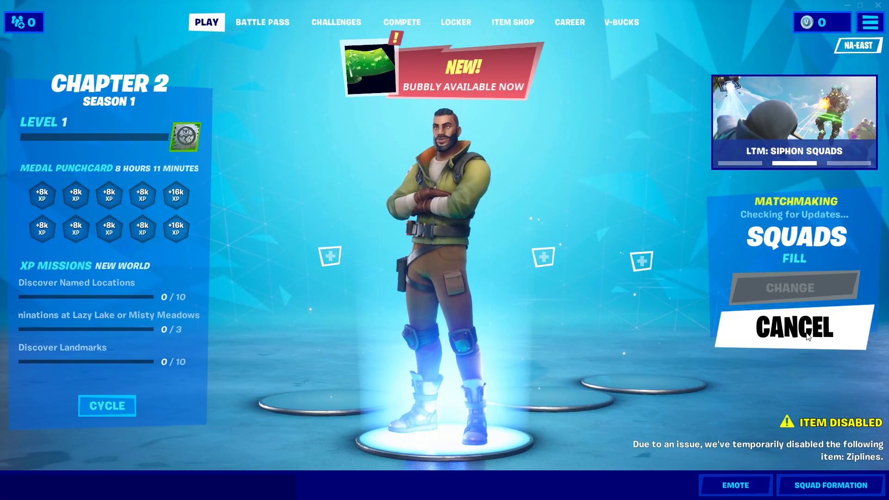